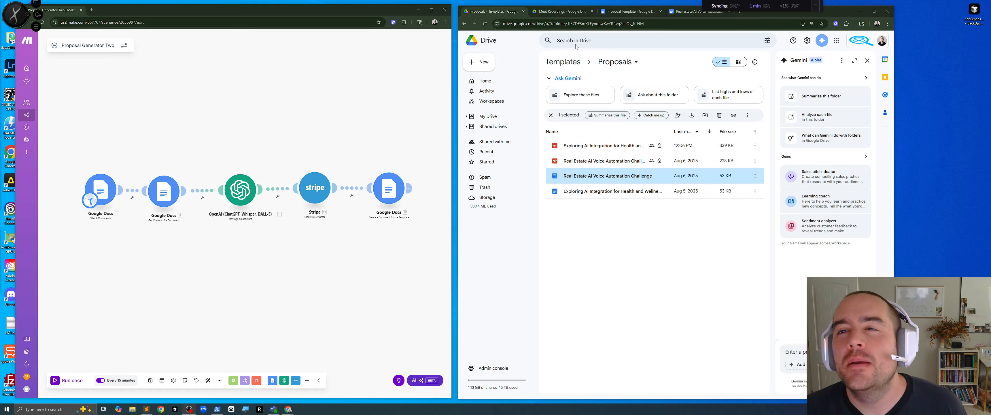
Bring up the Meet Recordings folder in Drive and inspect the settings of the scenario's Watch Documents trigger.
click(552, 12)
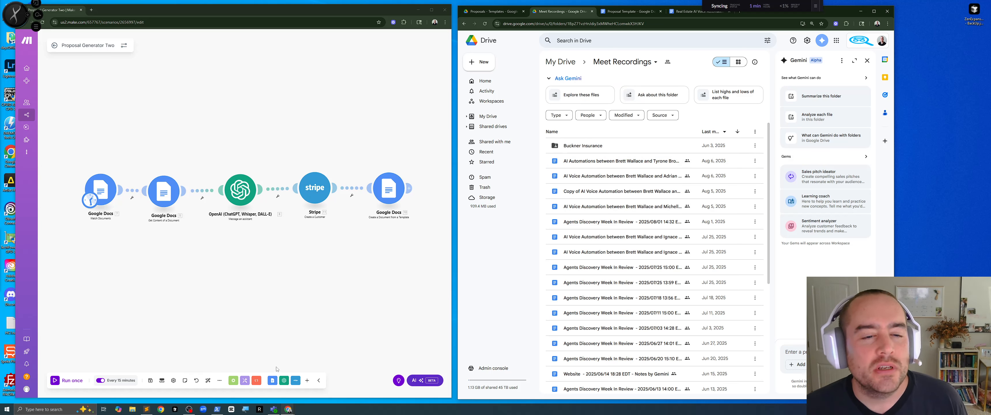
click(200, 289)
scroll(184, 290, up, 5)
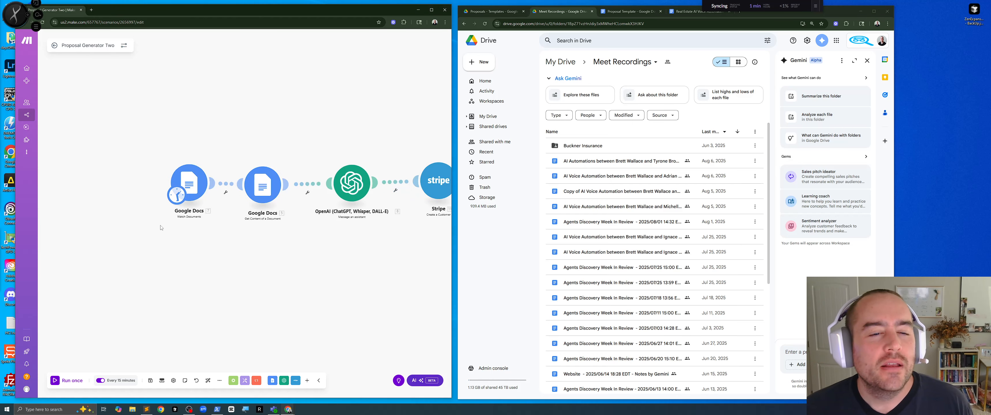
drag(228, 268, 213, 291)
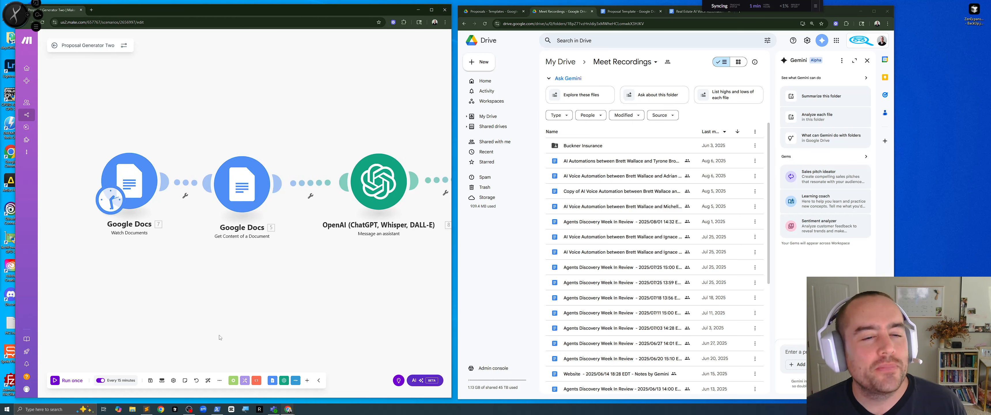
click(127, 183)
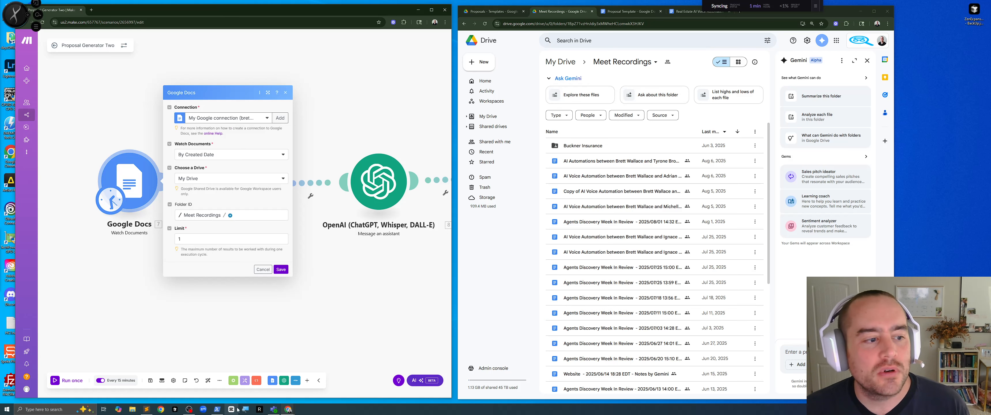
click(268, 333)
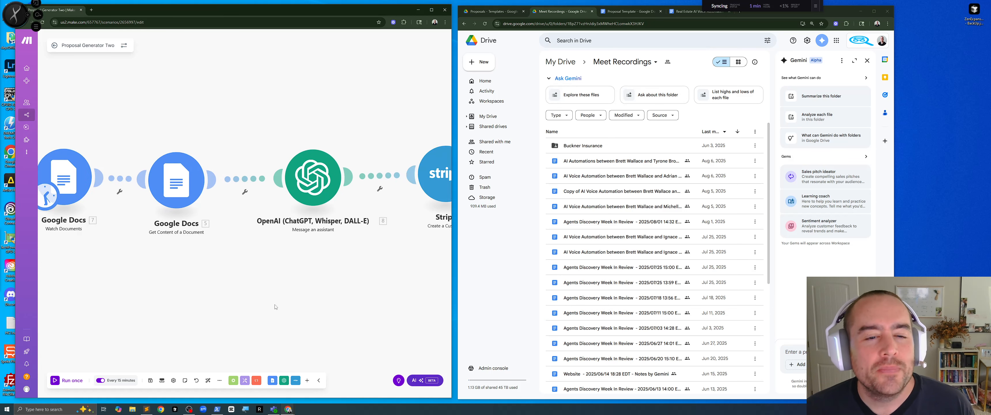
Inspect the settings of the Get Content of a Document module.
click(163, 167)
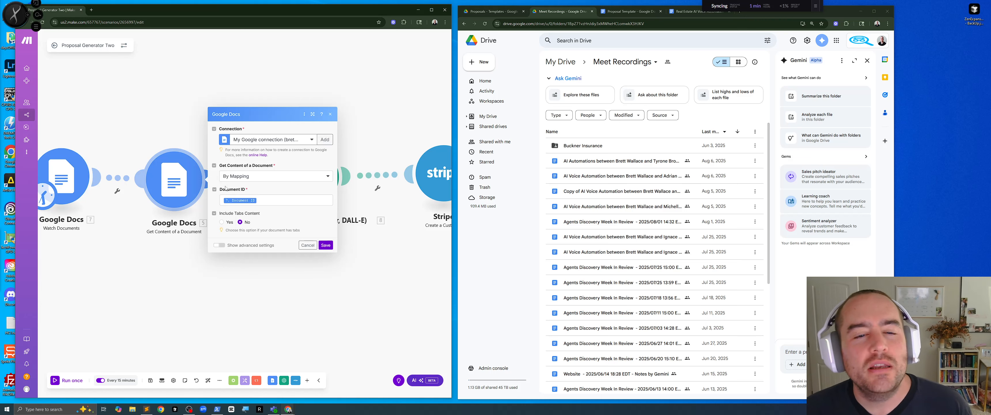
click(204, 172)
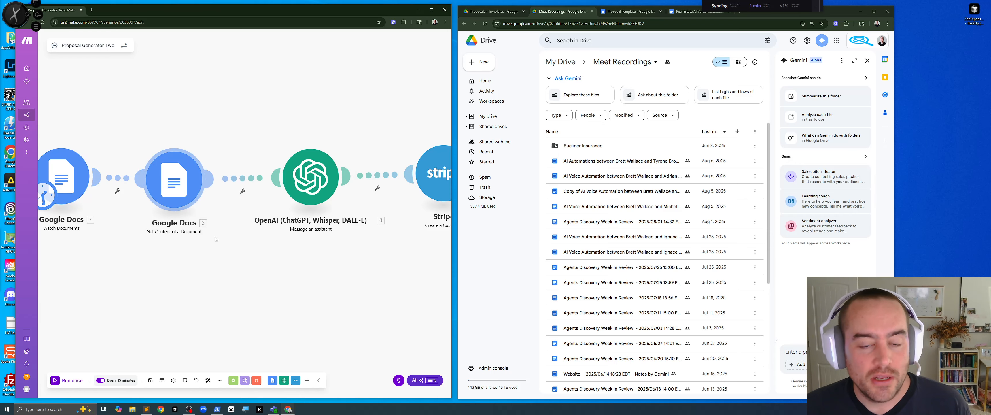
Open the OpenAI Message an assistant module in an enlarged view and read through its message prompt.
click(310, 177)
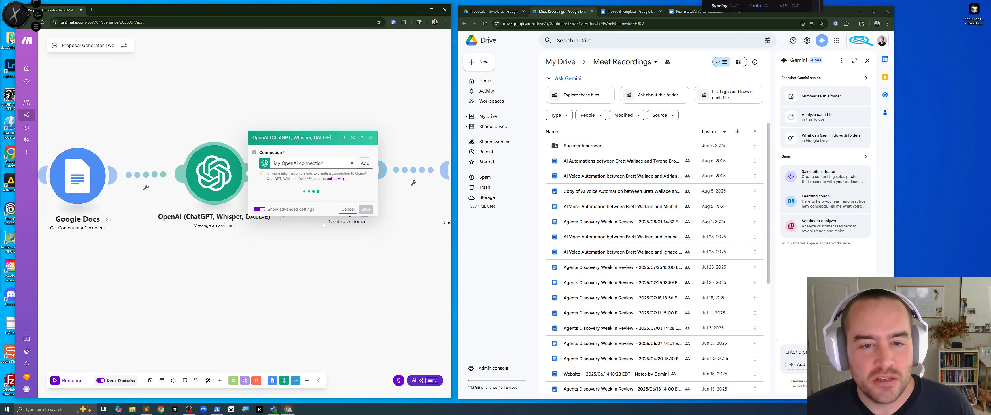
scroll(339, 211, down, 8)
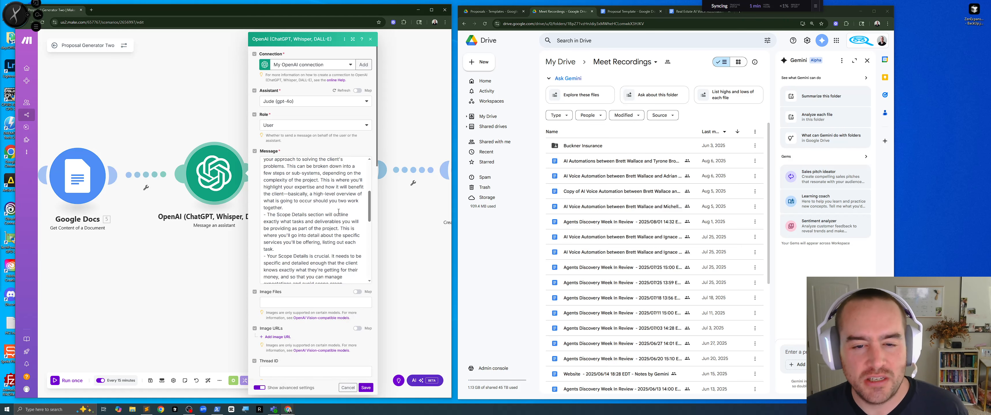
scroll(339, 211, down, 5)
click(353, 39)
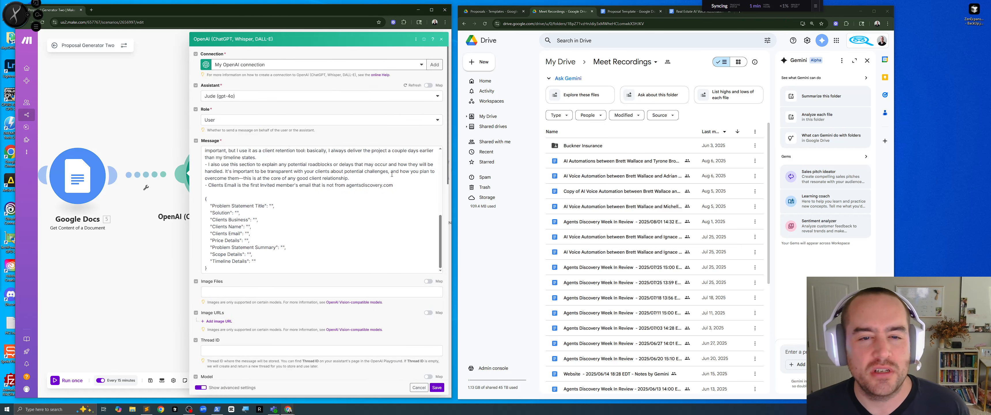
scroll(366, 243, up, 10)
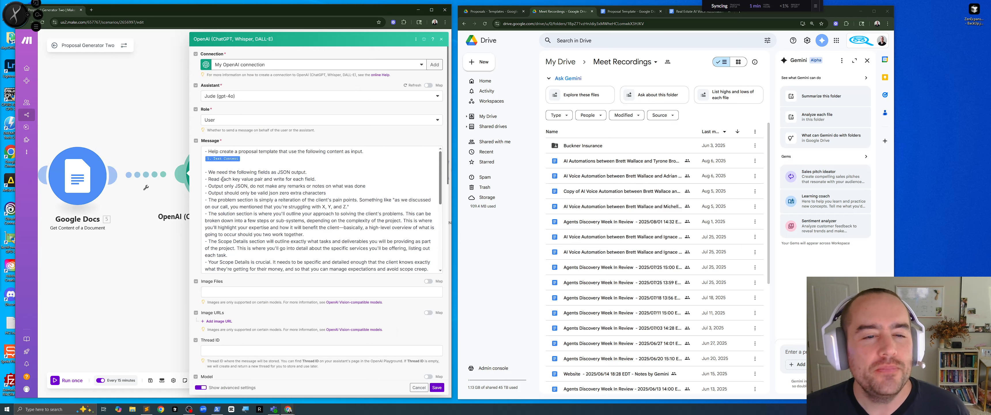
scroll(248, 193, down, 8)
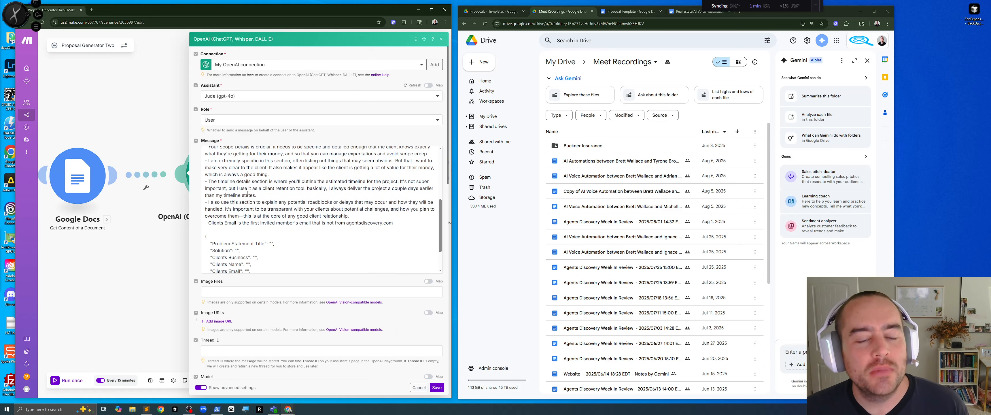
scroll(247, 194, down, 1)
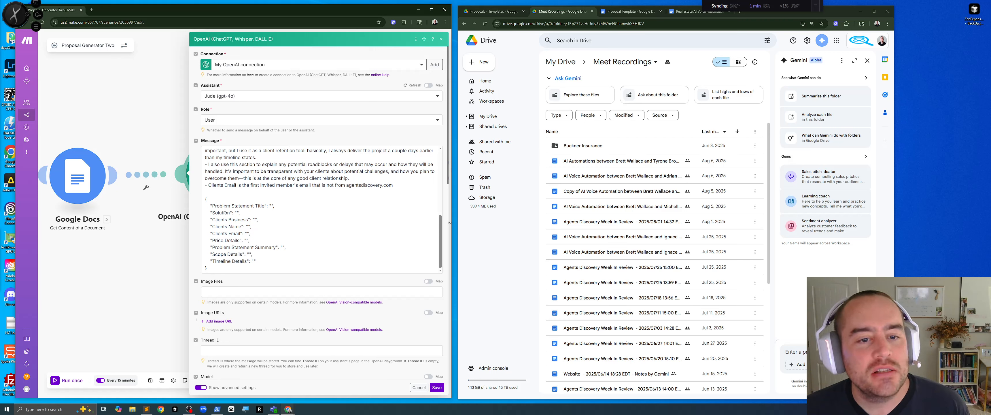
Highlight the JSON output fields at the end of the message prompt and close the module without changes.
drag(208, 268, 188, 208)
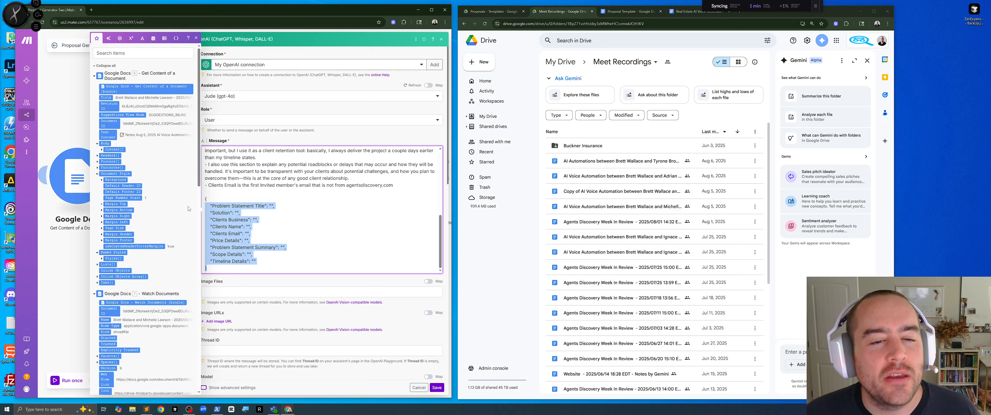
click(298, 224)
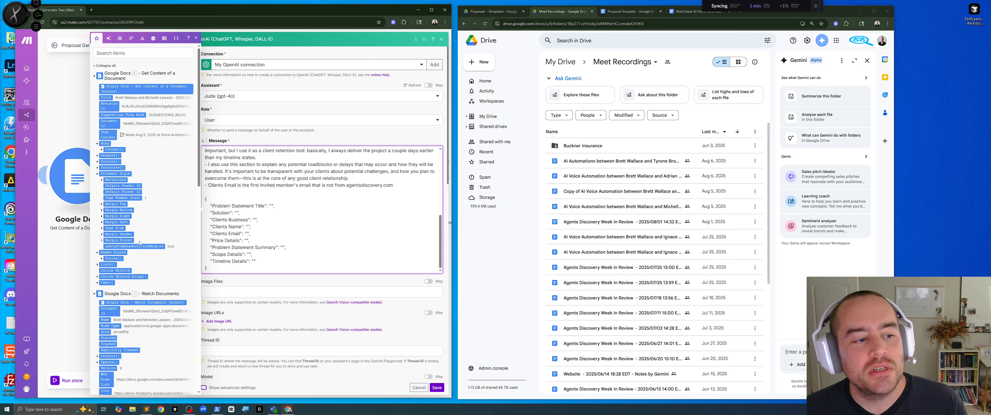
click(64, 300)
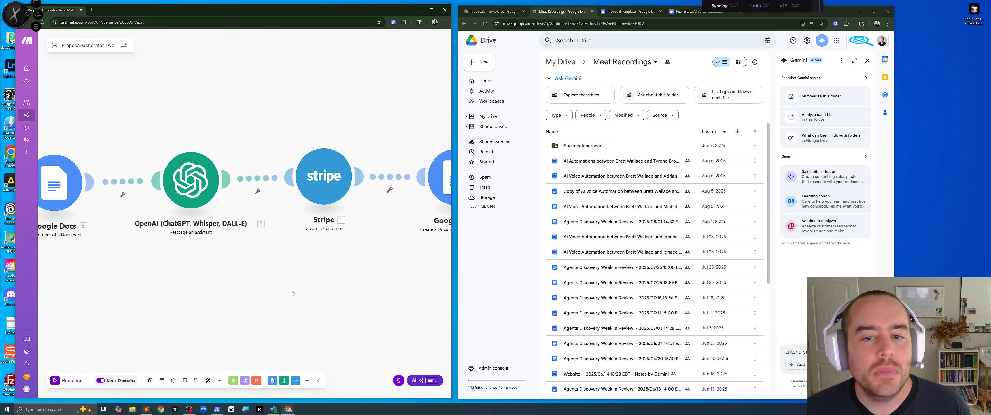
Inspect the email and name mappings in the Stripe Create a Customer module.
click(265, 199)
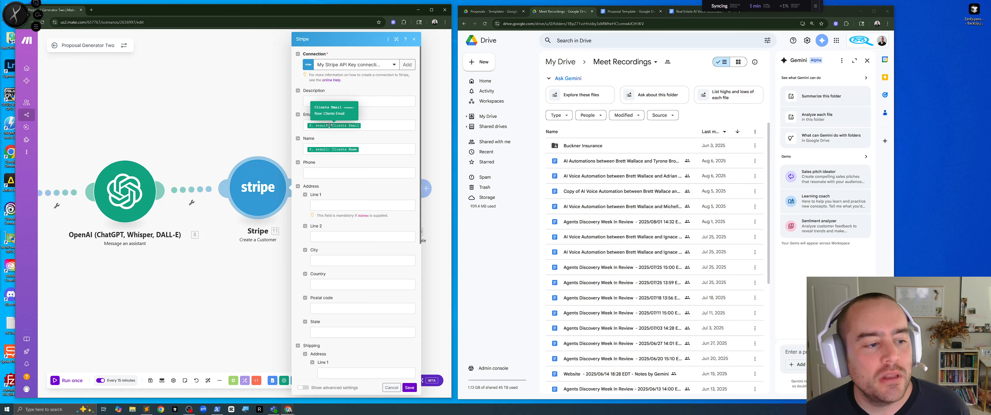
click(237, 285)
drag(325, 311, 224, 309)
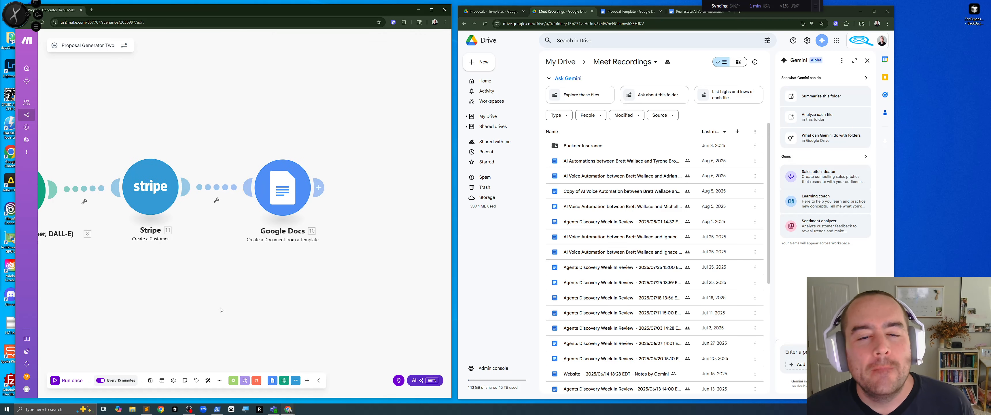
Open the Create a Document from a Template module in an enlarged view and examine its tags and replaced values.
click(281, 189)
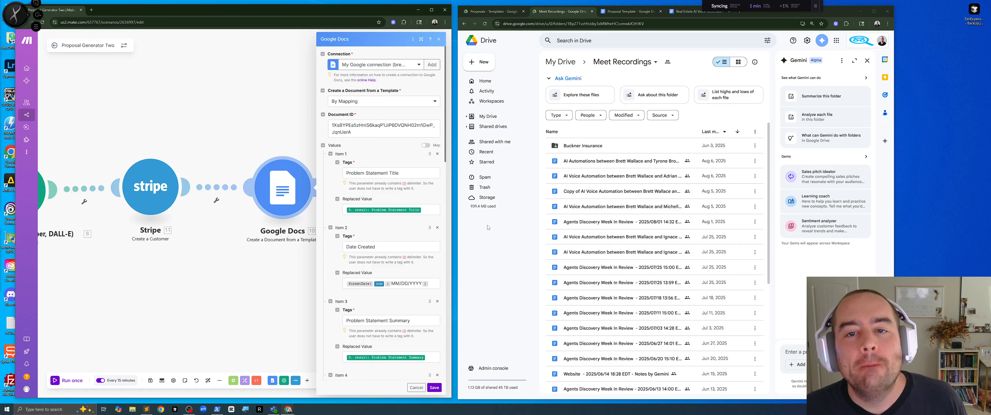
scroll(401, 220, down, 2)
scroll(401, 220, down, 3)
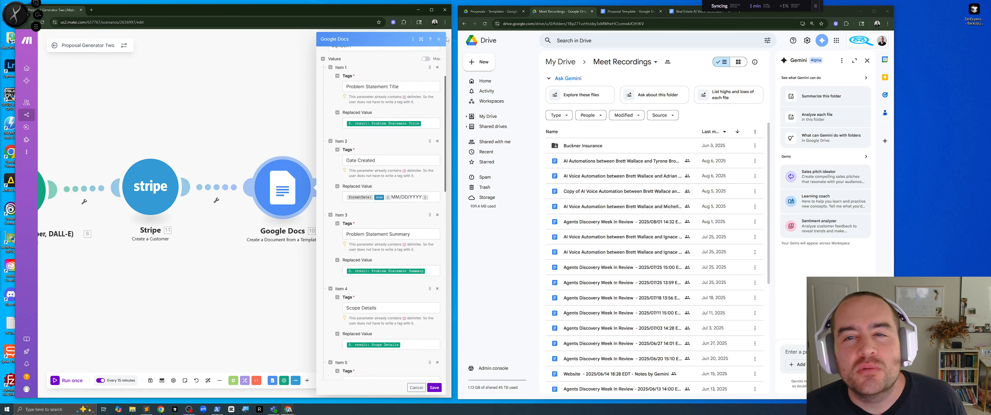
click(421, 39)
scroll(329, 153, up, 2)
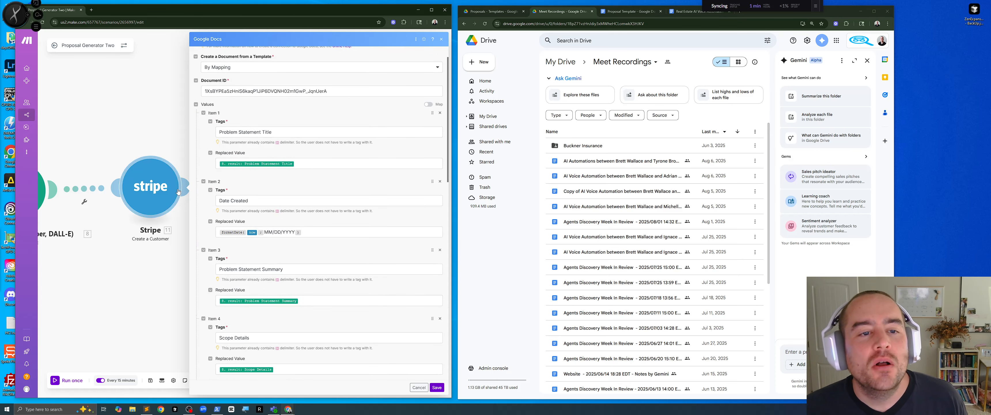
drag(79, 129, 146, 125)
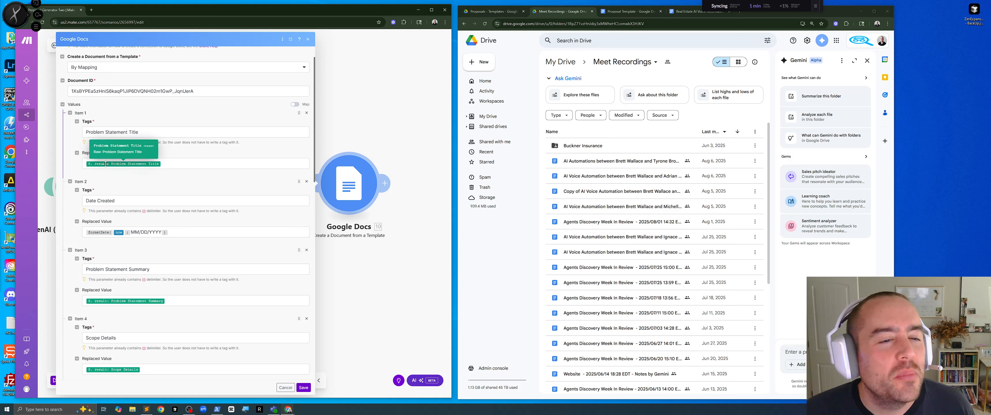
scroll(107, 299, down, 2)
scroll(107, 299, down, 1)
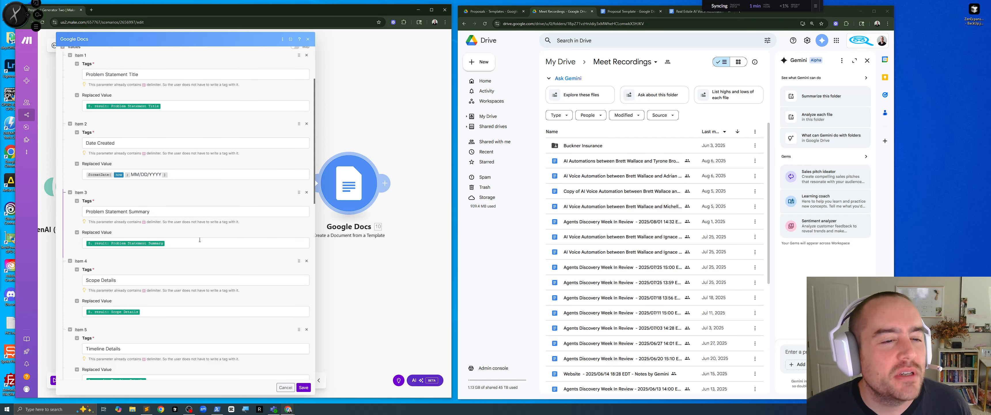
Open the Proposal Template document and go through its placeholders from Problem Statement Title to Price Details, highlighting each one.
click(620, 15)
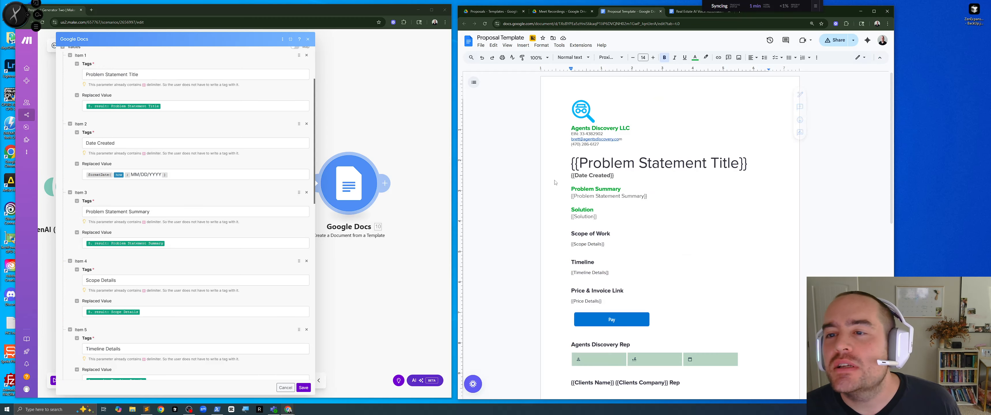
scroll(530, 182, down, 1)
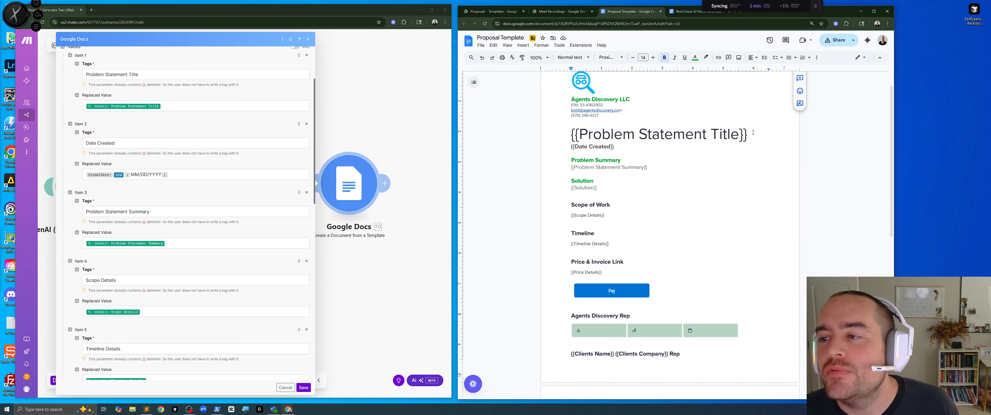
drag(753, 133, 570, 136)
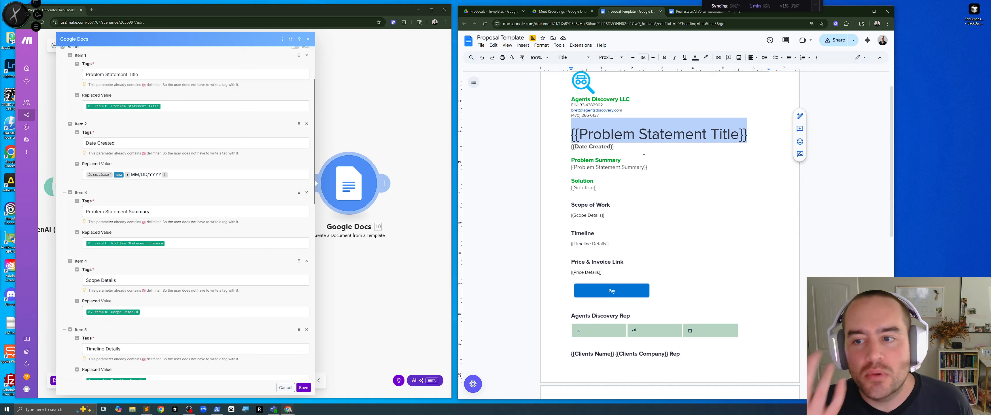
triple_click(618, 145)
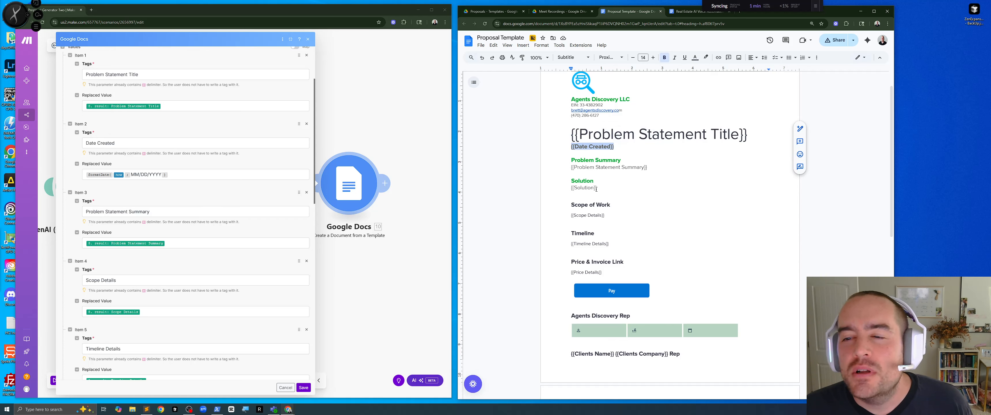
triple_click(657, 168)
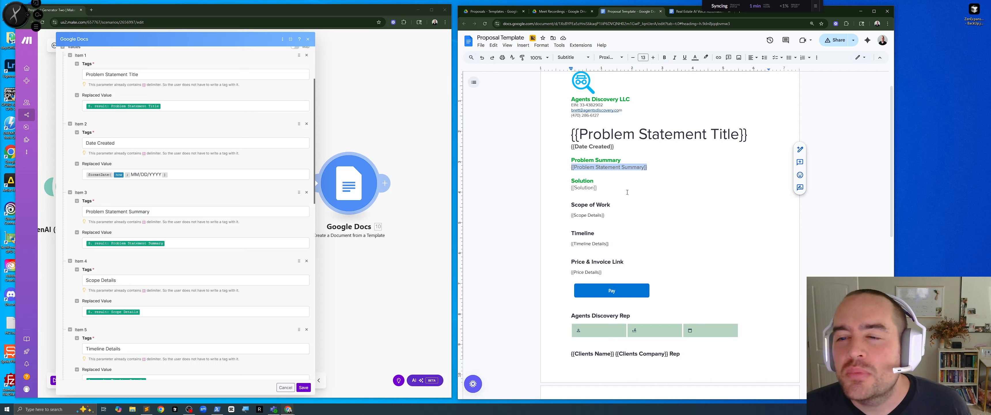
drag(602, 188, 568, 185)
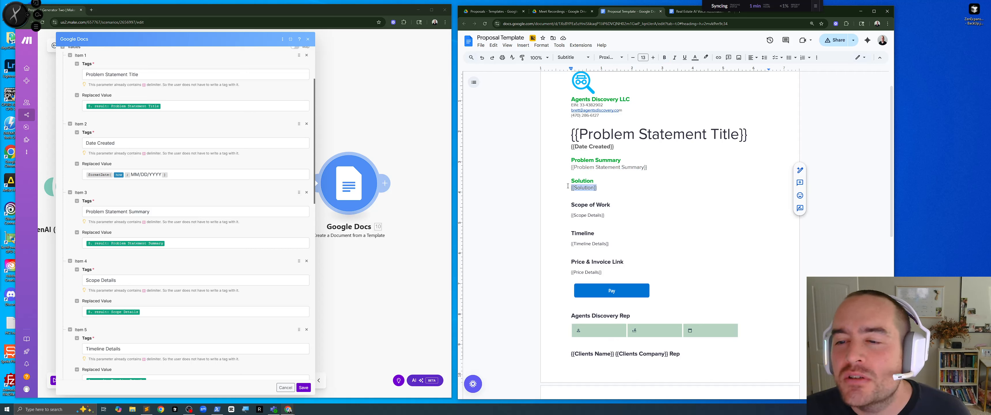
drag(615, 214, 565, 215)
drag(613, 243, 560, 241)
drag(609, 270, 565, 272)
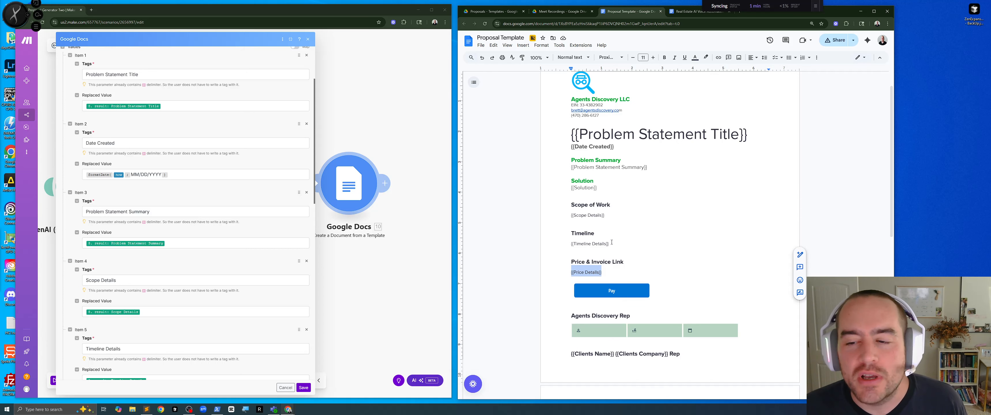
click(598, 275)
drag(603, 272, 571, 272)
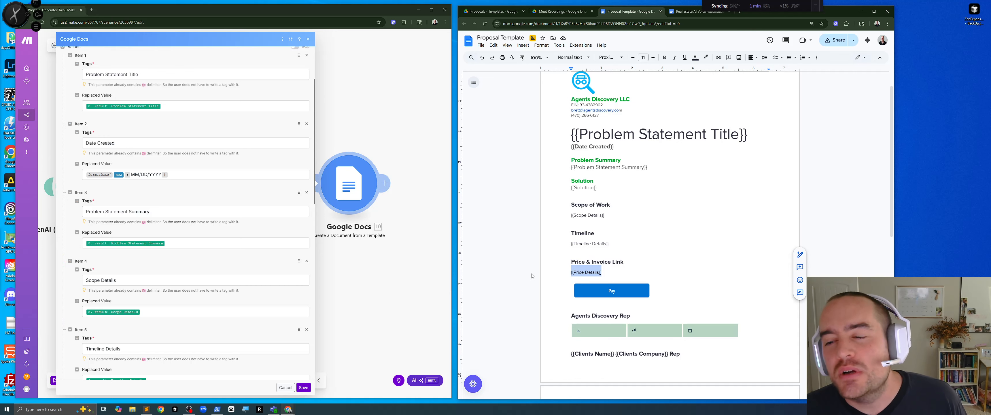
Check the payment link on the template's Pay button and view the signature fields below it.
scroll(533, 276, down, 1)
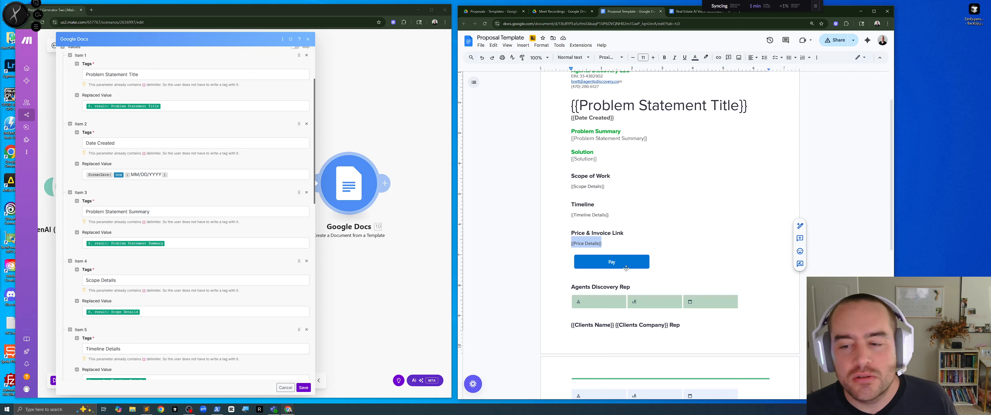
scroll(616, 231, down, 3)
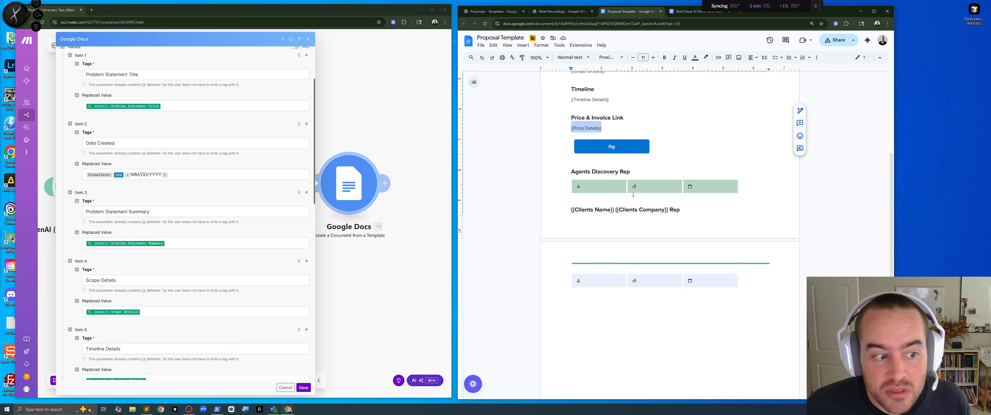
click(589, 149)
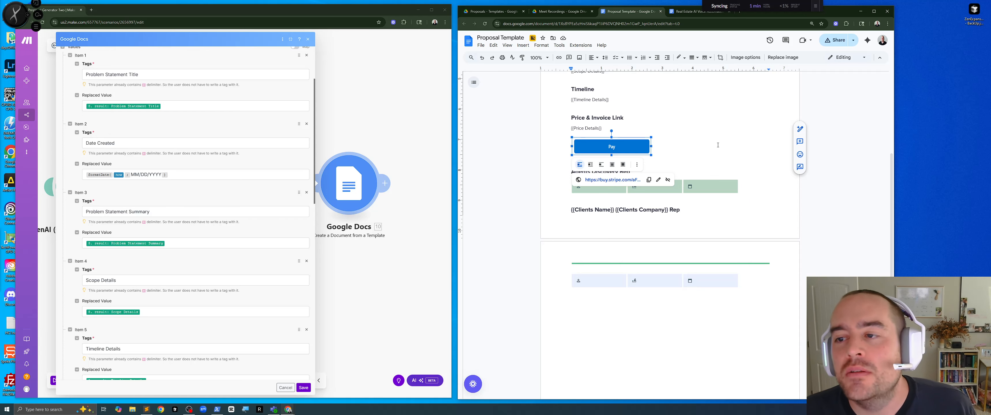
click(718, 144)
scroll(659, 250, down, 1)
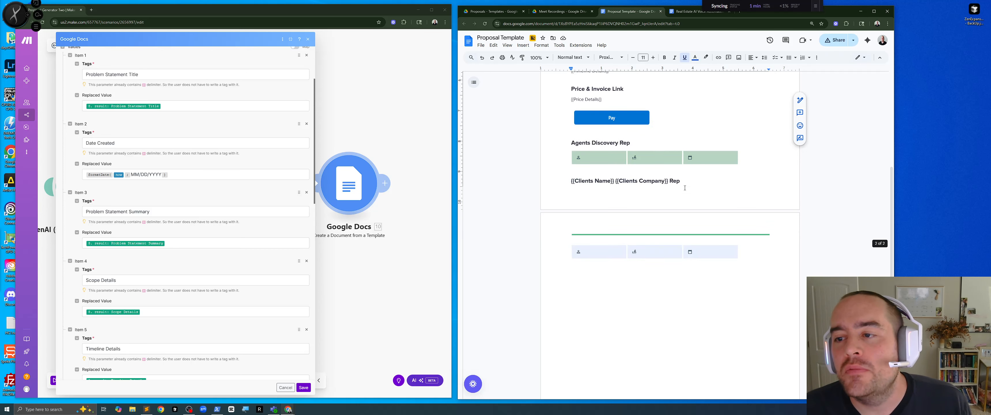
Highlight the client name and company placeholders in the template's last signature heading and look over the signature area.
drag(681, 181, 585, 198)
click(617, 180)
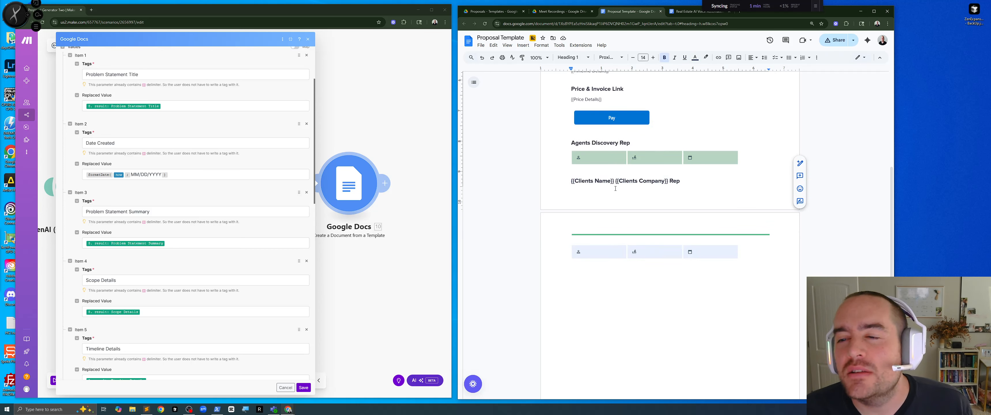
scroll(636, 186, down, 1)
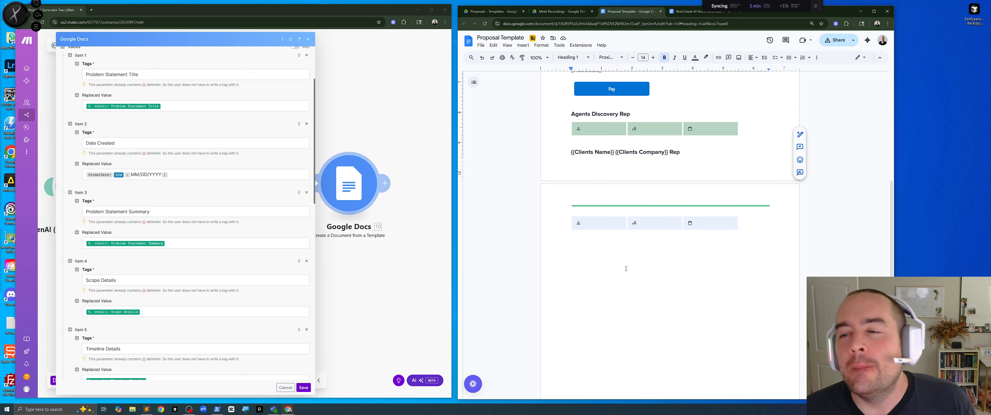
scroll(626, 269, up, 6)
scroll(614, 237, up, 3)
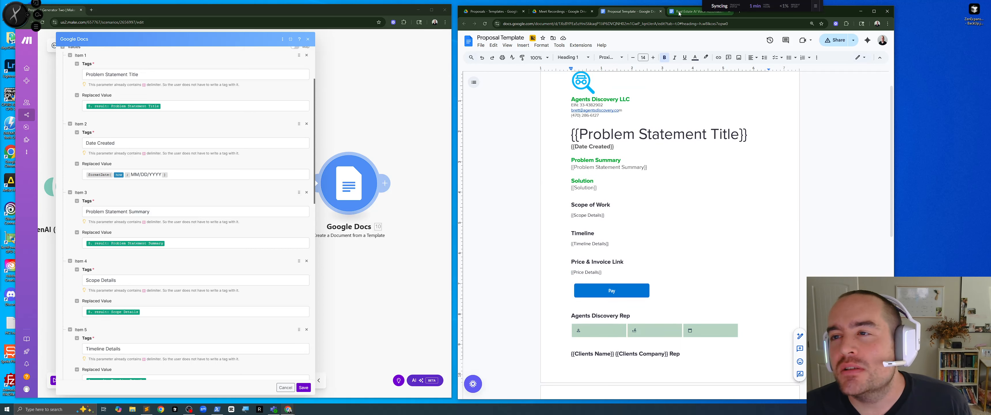
Open the generated Real Estate AI Voice Automation Challenge proposal and read it from the title and problem summary through the price and signature sections.
key(ctrl+Tab)
scroll(648, 210, down, 2)
scroll(643, 220, up, 1)
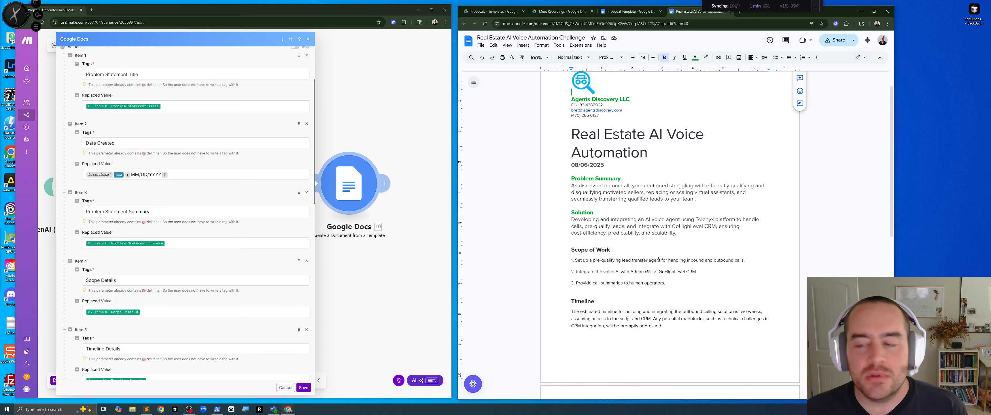
scroll(658, 259, down, 3)
scroll(600, 109, up, 2)
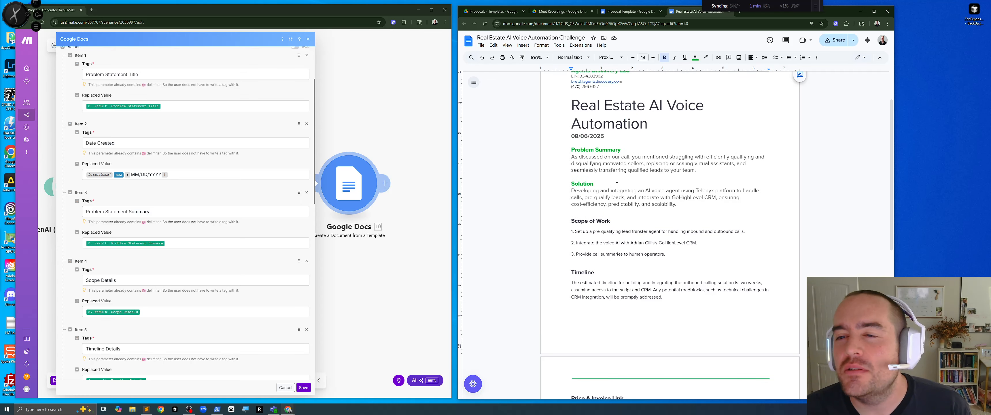
scroll(617, 184, down, 5)
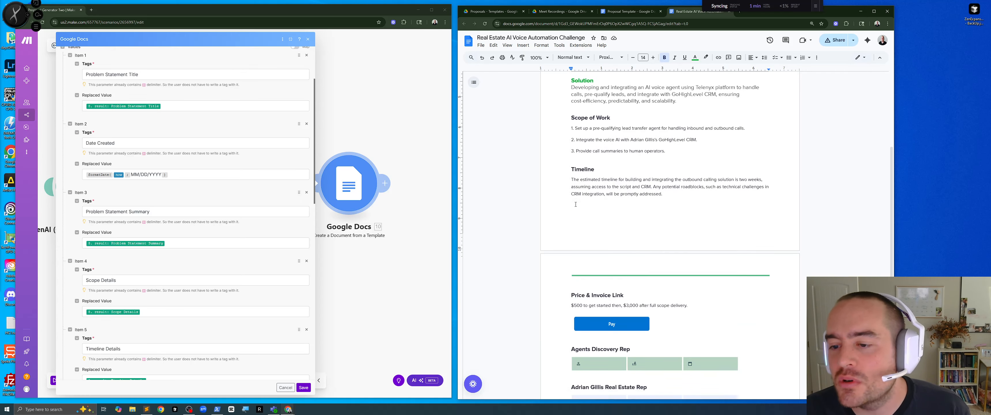
scroll(576, 204, down, 10)
scroll(595, 224, up, 8)
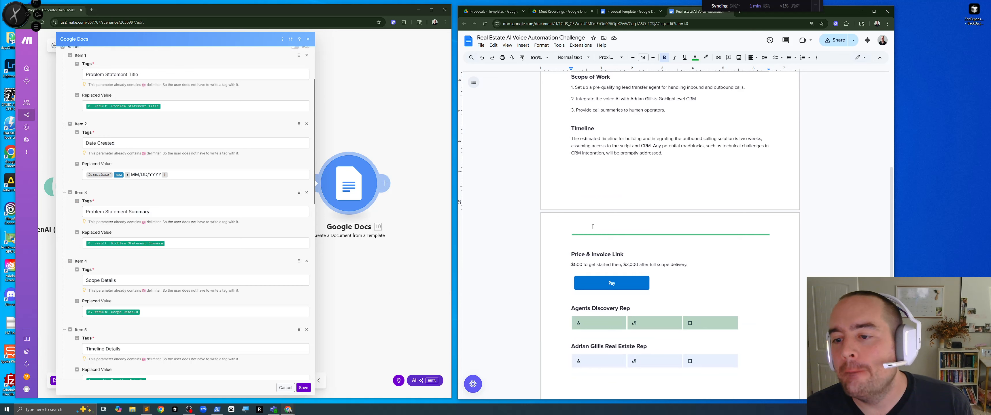
scroll(617, 288, down, 4)
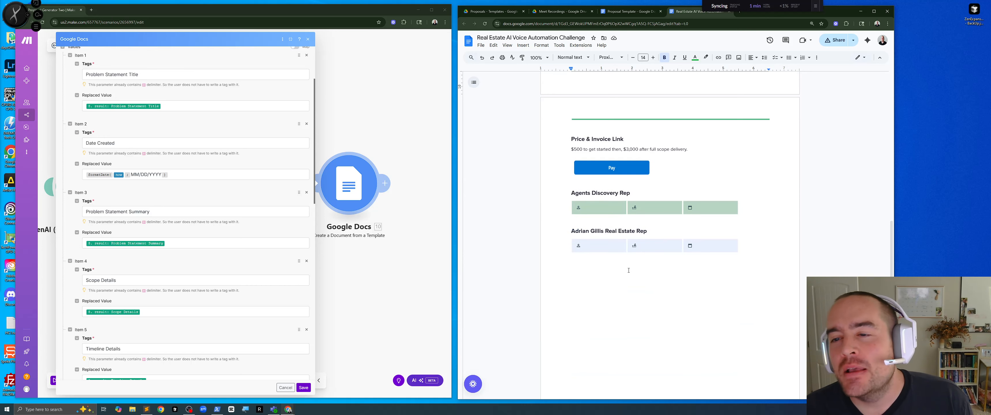
scroll(583, 273, down, 3)
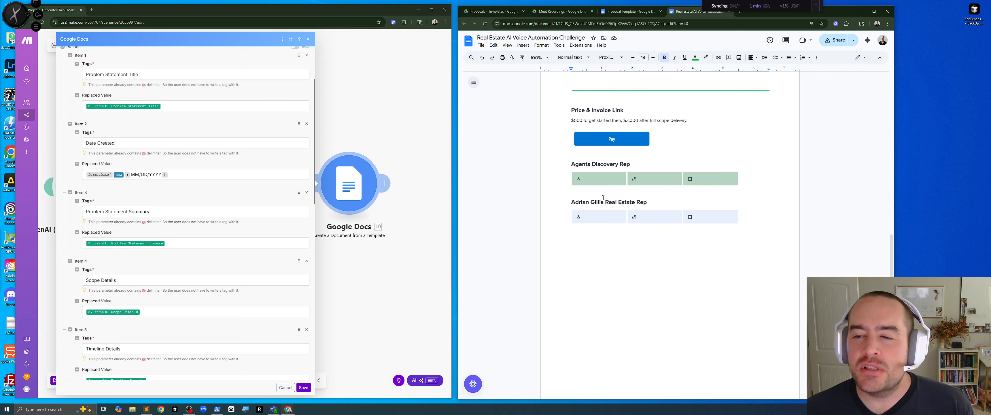
Highlight the client's name in the proposal's last signature heading and check who the date signature field below it is assigned to.
click(600, 217)
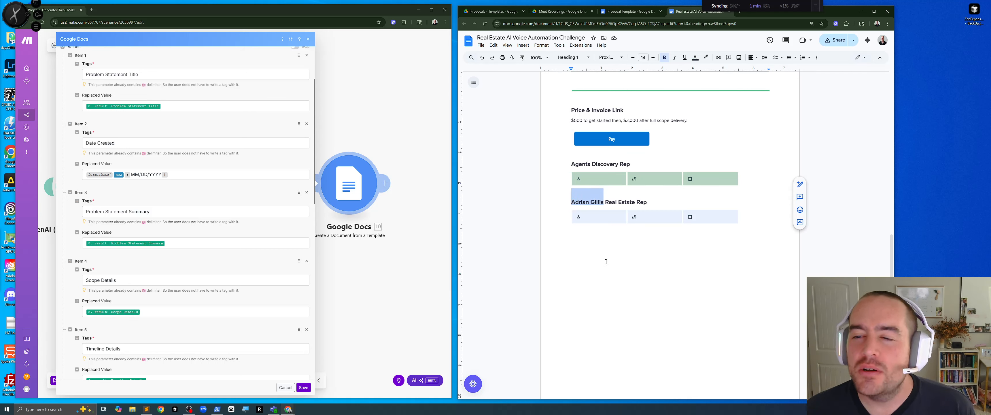
click(711, 217)
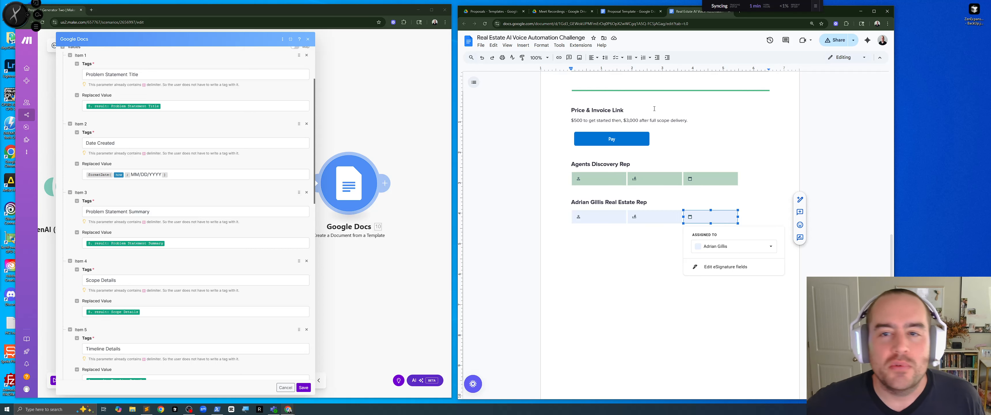
scroll(685, 184, up, 8)
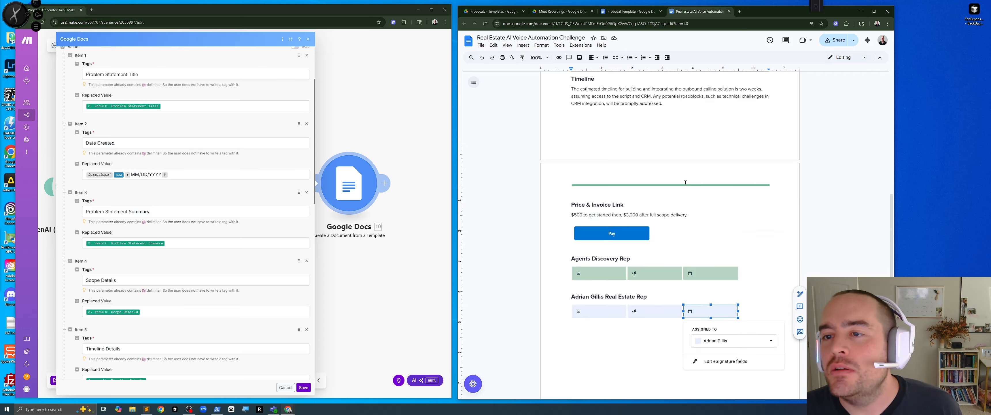
scroll(685, 184, up, 1)
Go back past the Proposal Template to the Meet Recordings folder and close the Google Docs module's settings in the Make scenario.
click(627, 11)
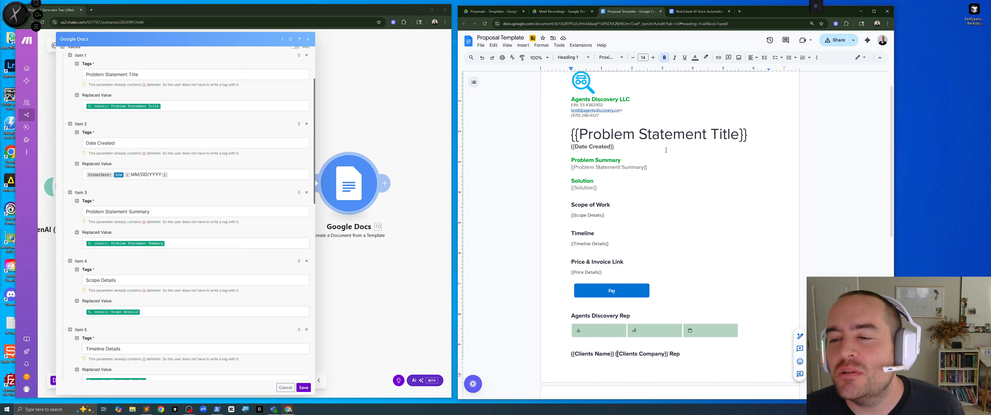
click(562, 12)
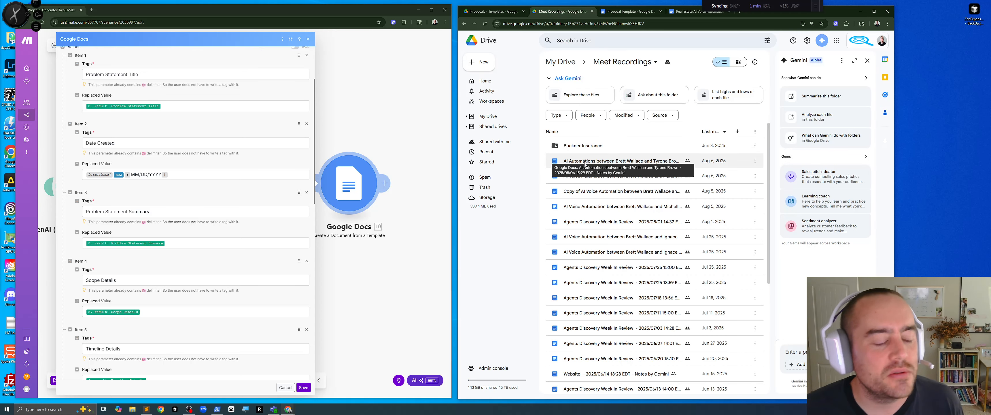
click(228, 89)
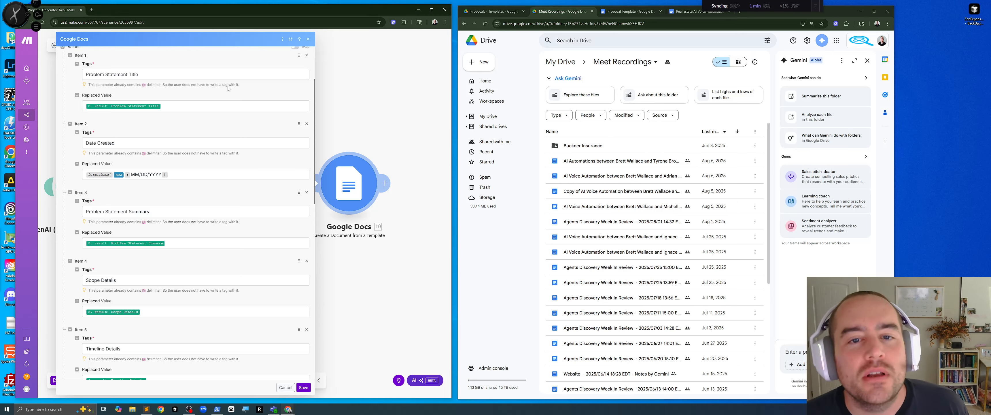
click(376, 303)
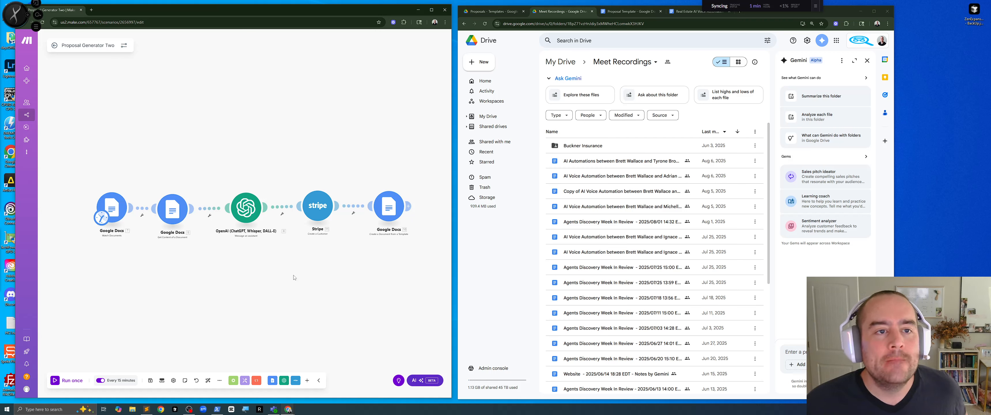
Shift the Make window slightly toward the Drive window showing the Meet Recordings folder.
mouse_move(36, 49)
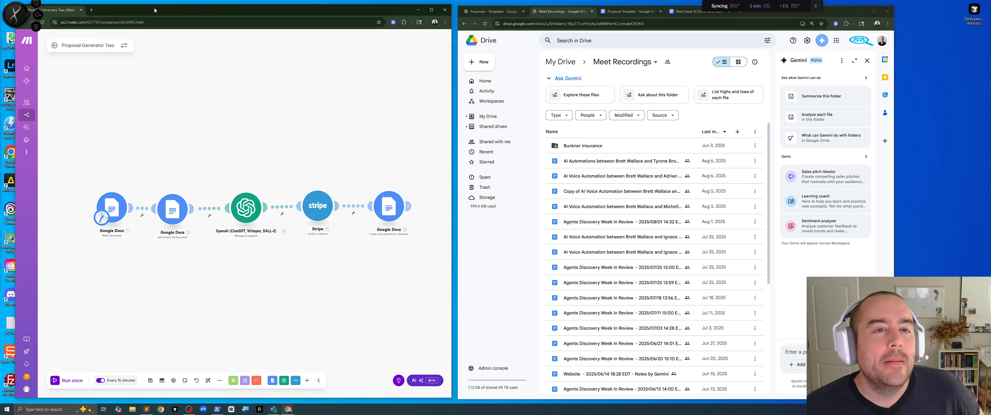
drag(154, 10, 161, 11)
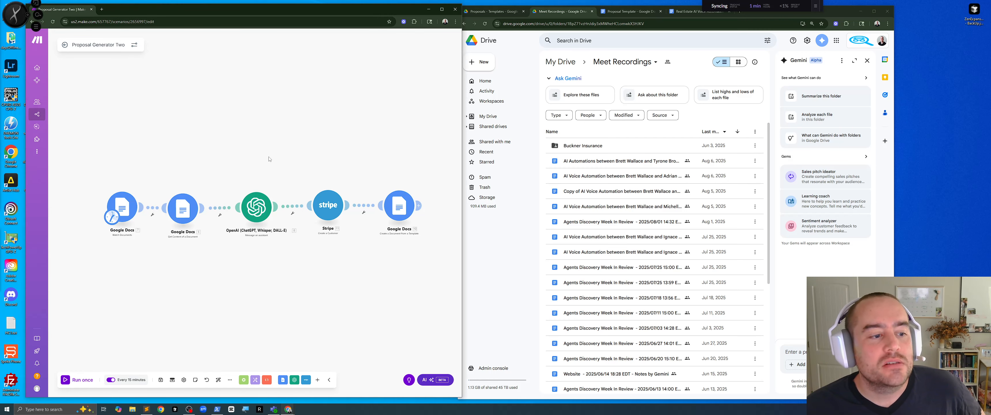
mouse_move(553, 150)
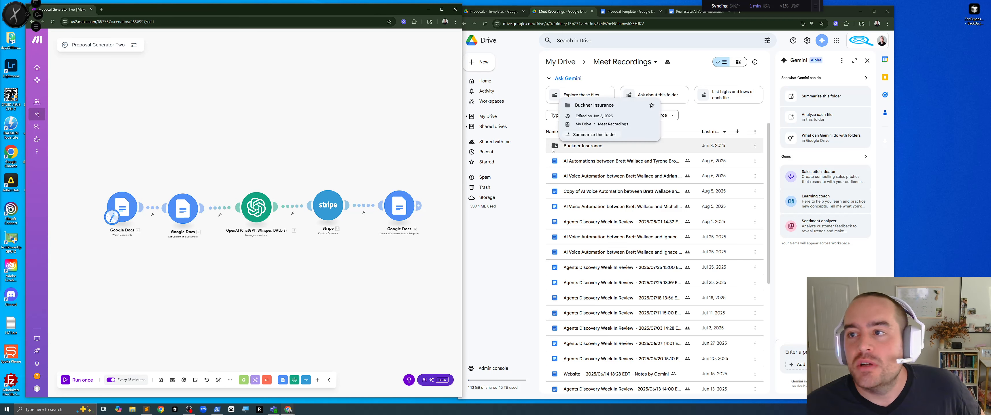